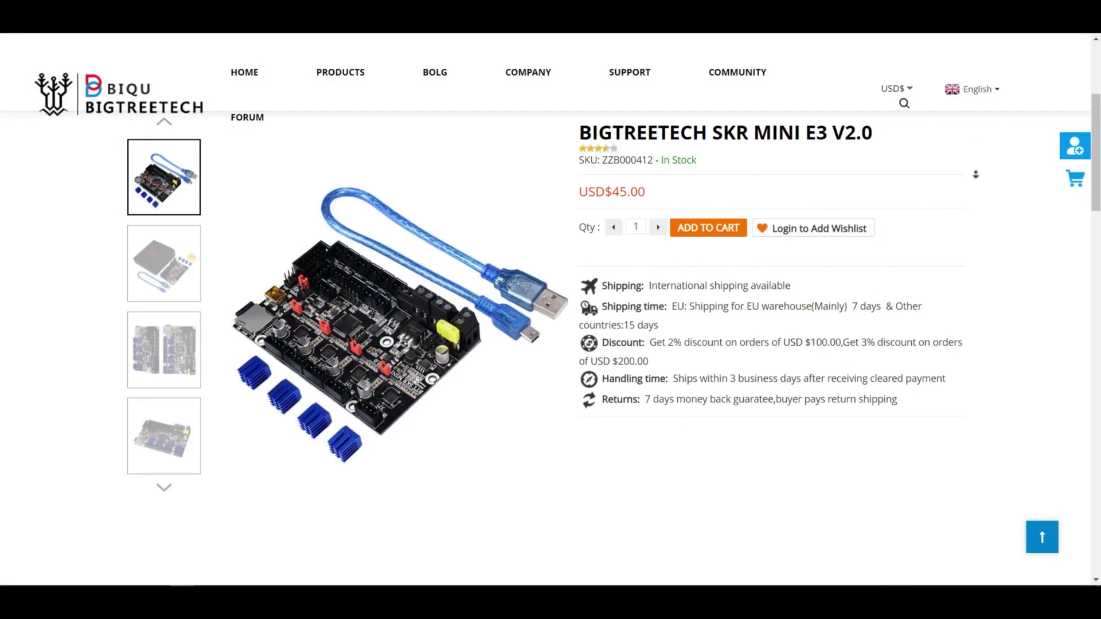
pyautogui.scroll(-3, 551, 344)
pyautogui.scroll(-4, 550, 344)
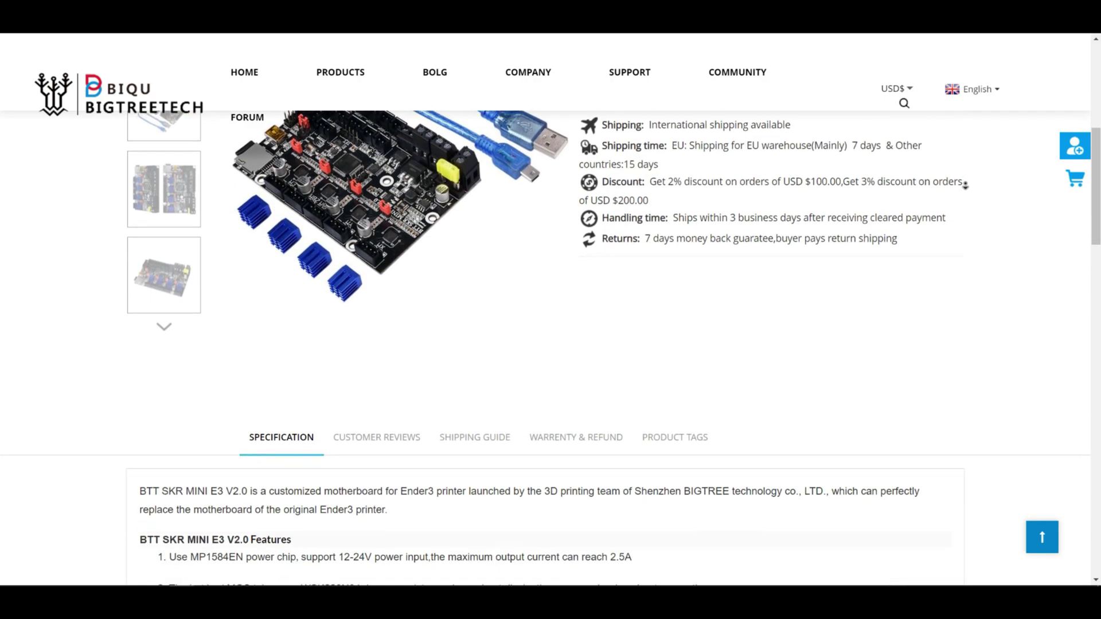
pyautogui.scroll(-4, 551, 344)
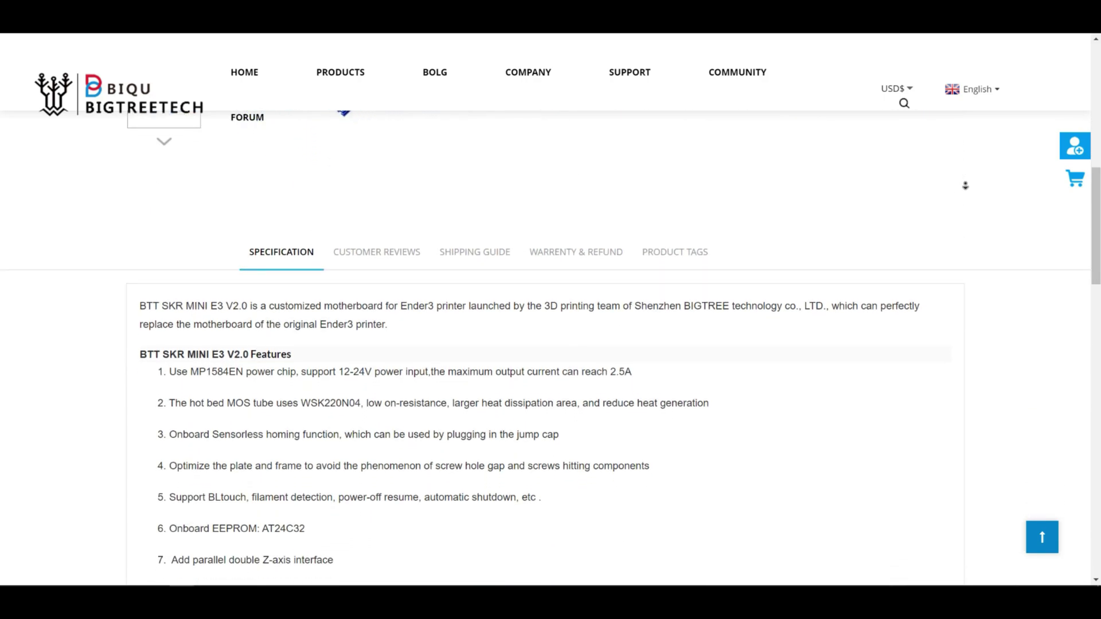
pyautogui.scroll(-4, 550, 344)
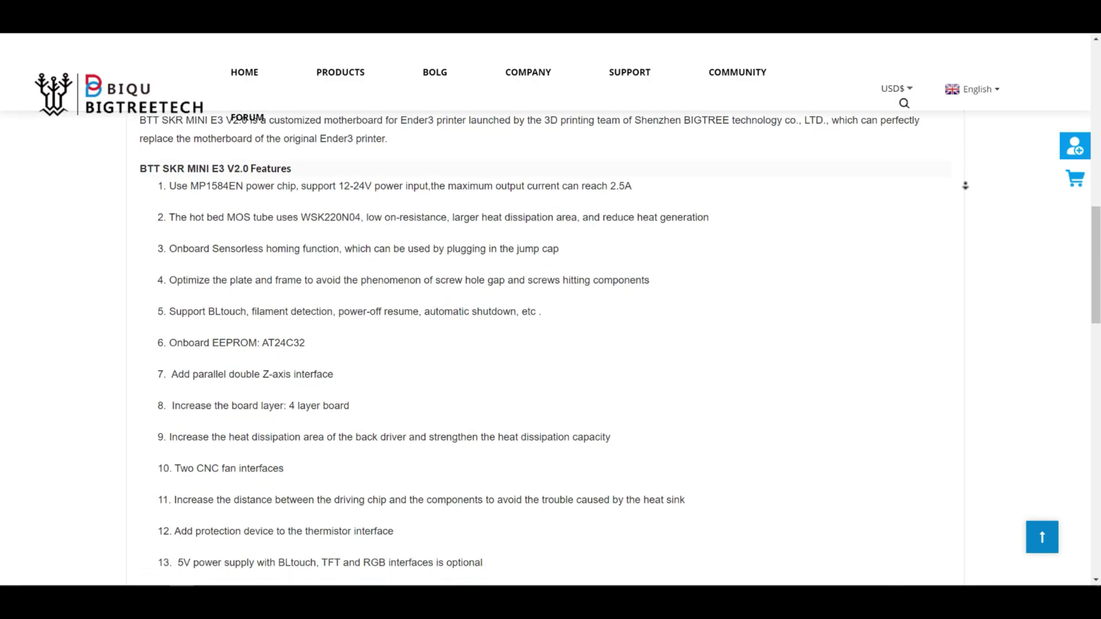
pyautogui.scroll(-4, 551, 344)
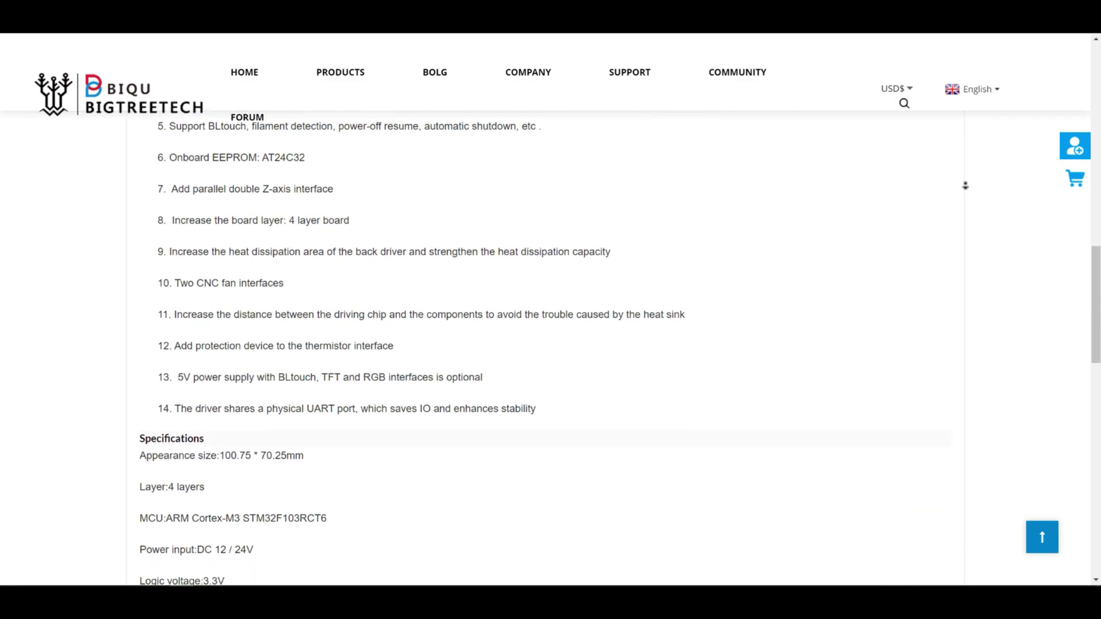
pyautogui.scroll(-4, 551, 345)
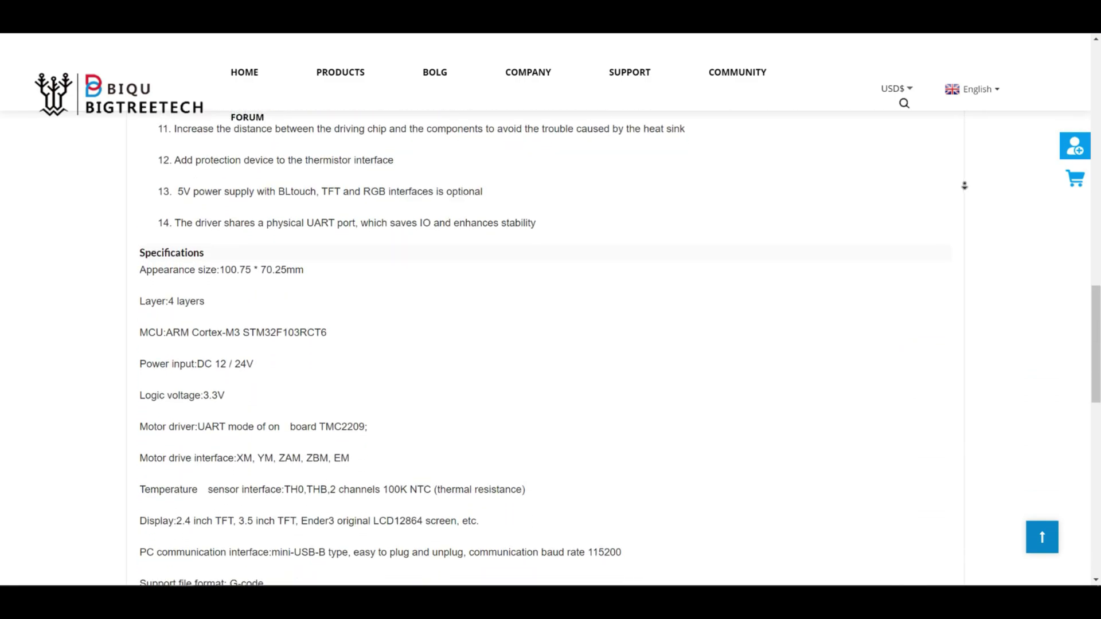
pyautogui.scroll(-4, 551, 344)
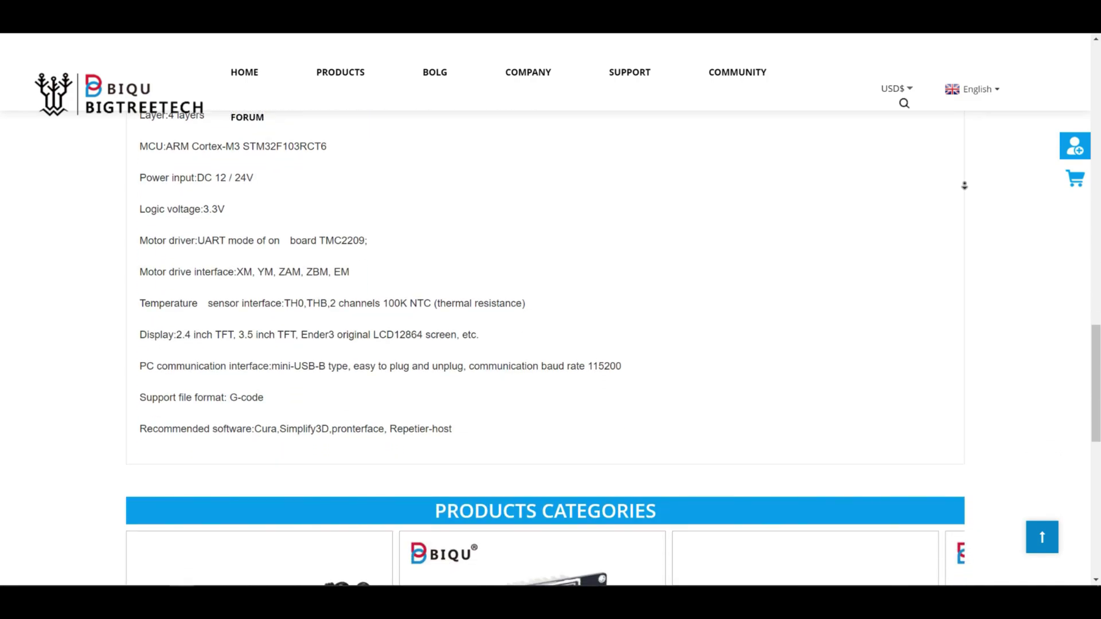